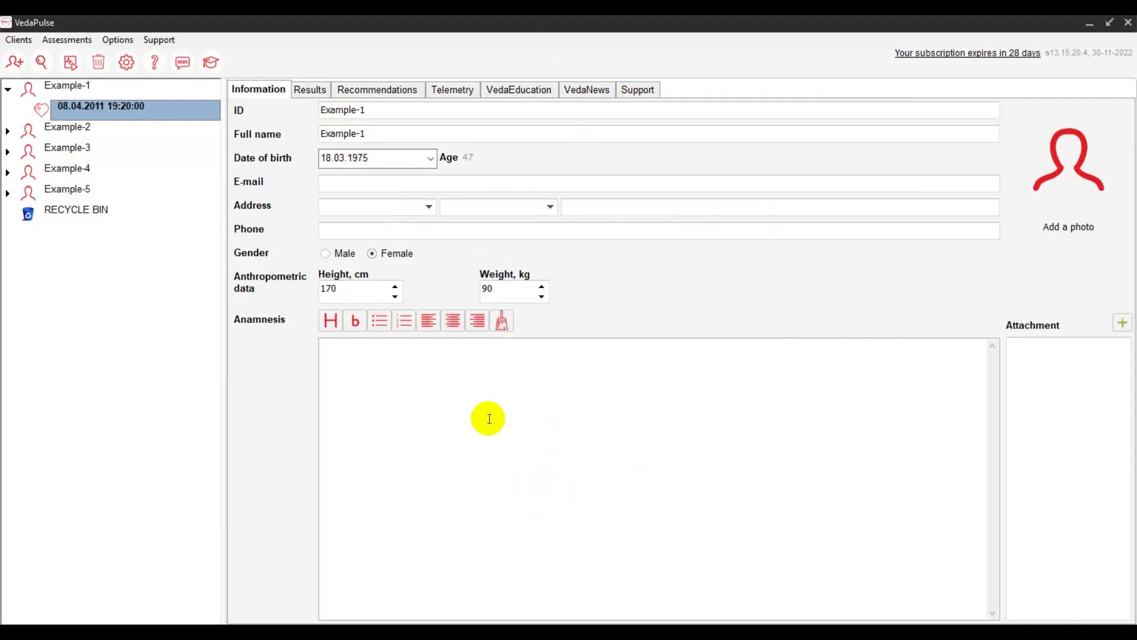
- Open the Example-1 assessment's results and remove the extra R-marker between intervals 166 and 167 on the ECG
left_click(308, 91)
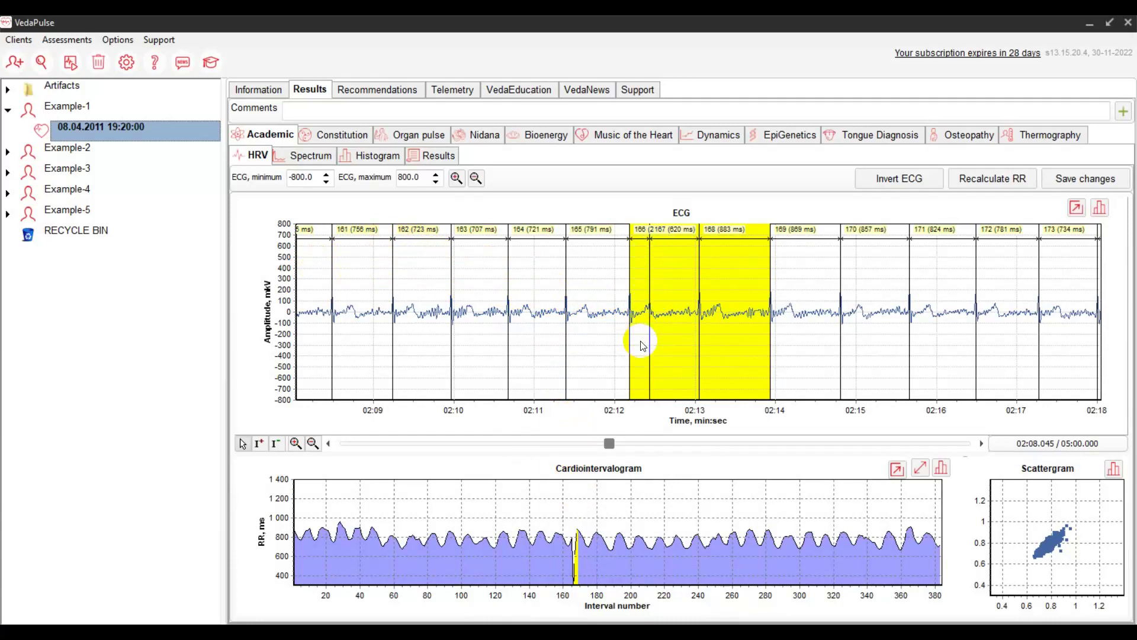
right_click(652, 304)
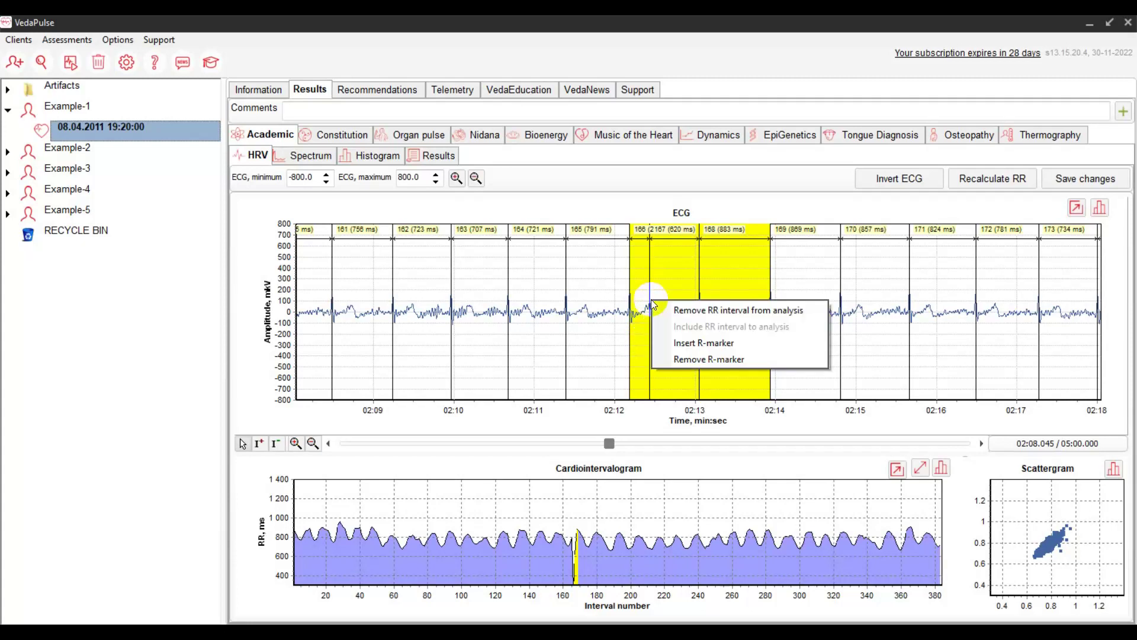
left_click(684, 358)
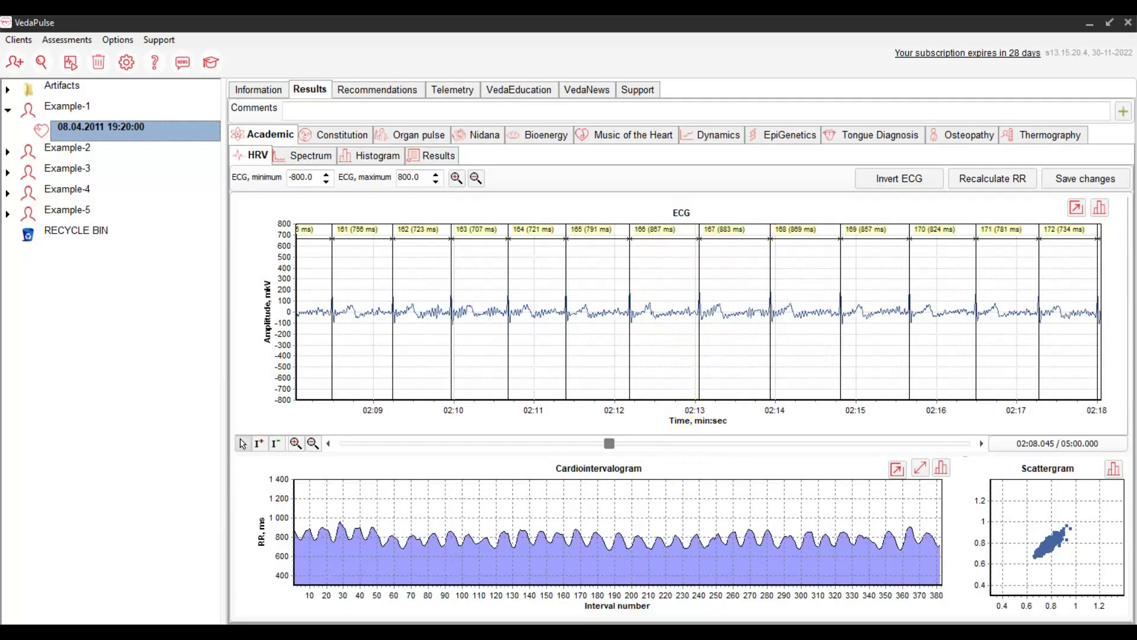
- Insert the missing R-marker at the R-peak inside interval 183, and move the misplaced marker between intervals 194 and 195 onto its R-peak
left_click(552, 417)
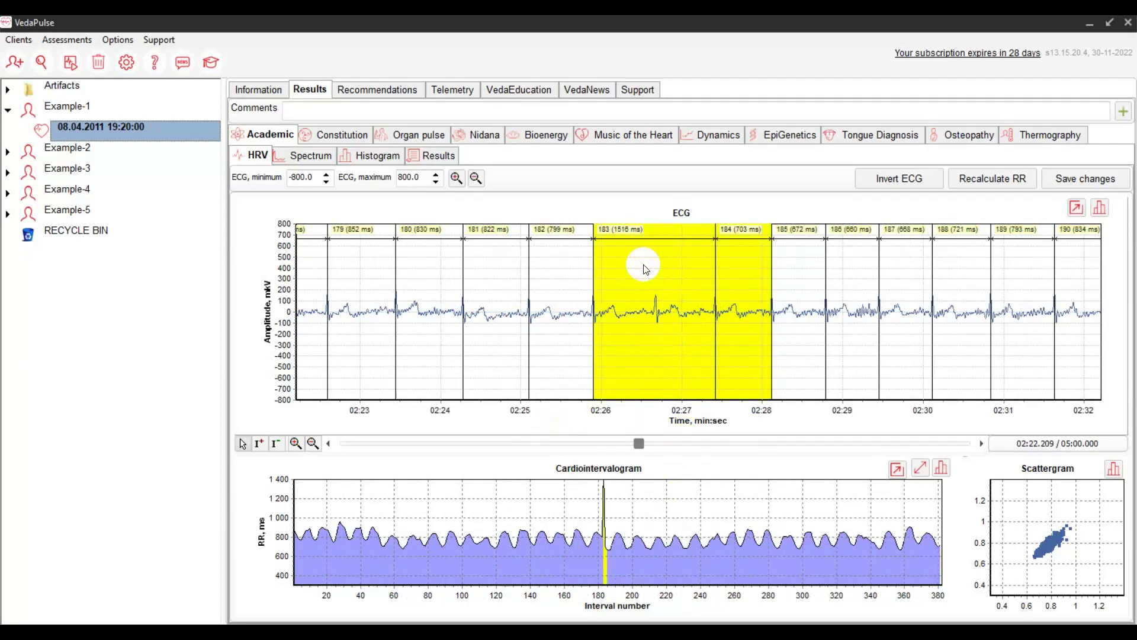
right_click(656, 298)
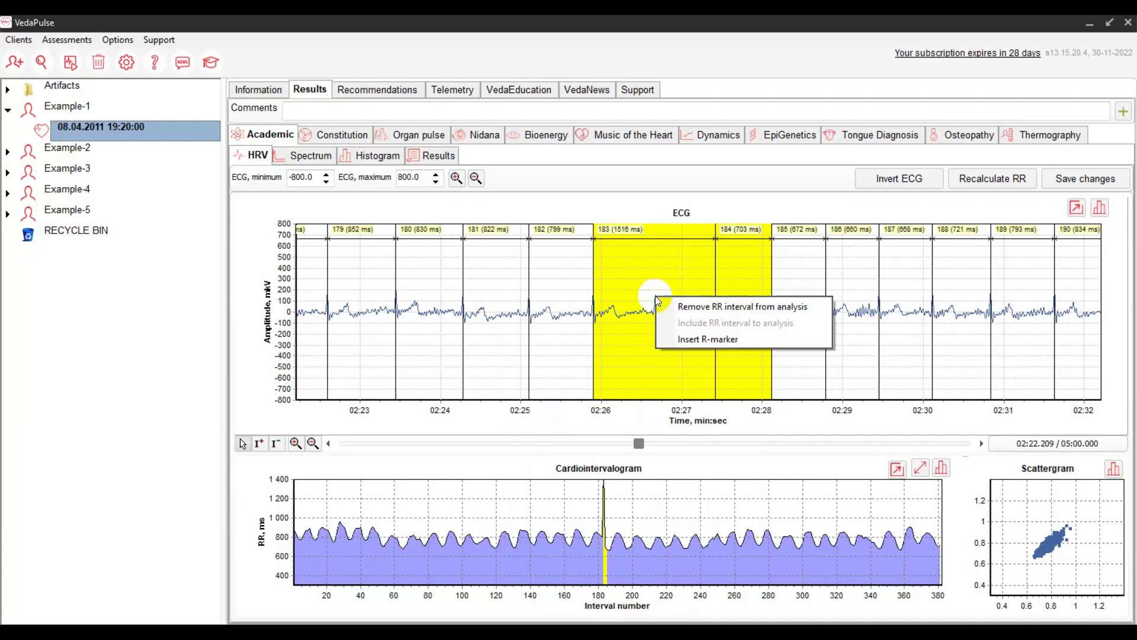
left_click(687, 339)
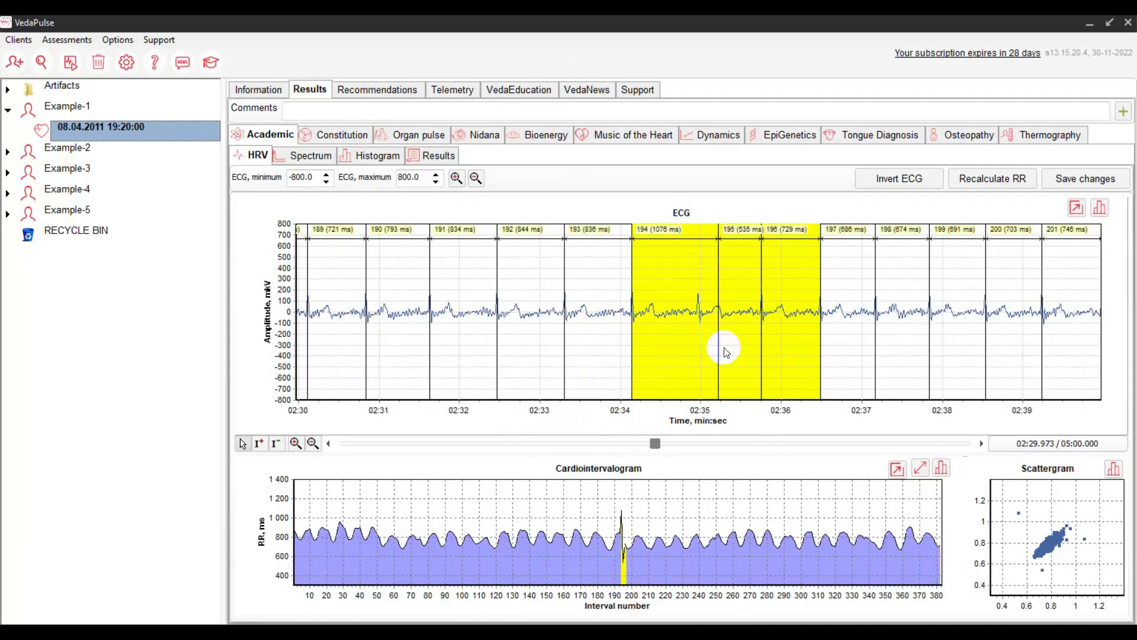
left_click_drag(717, 276, 698, 268)
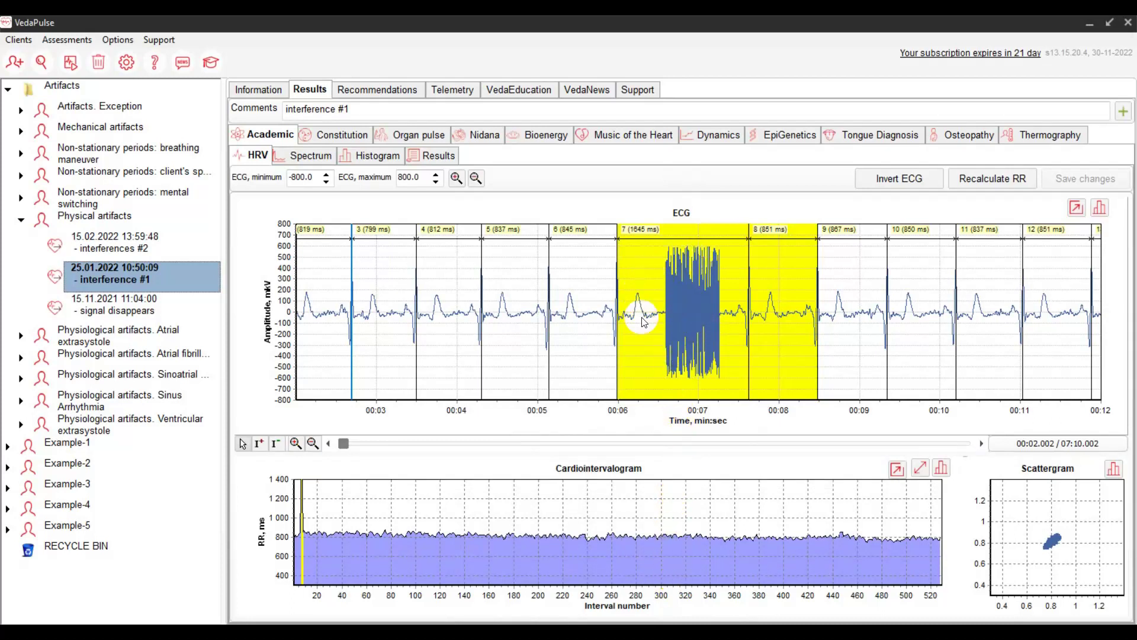
- Exclude RR interval 7 of the interference #1 recording and the noisy intervals 325 to 333 of interferences #2 from analysis
right_click(683, 296)
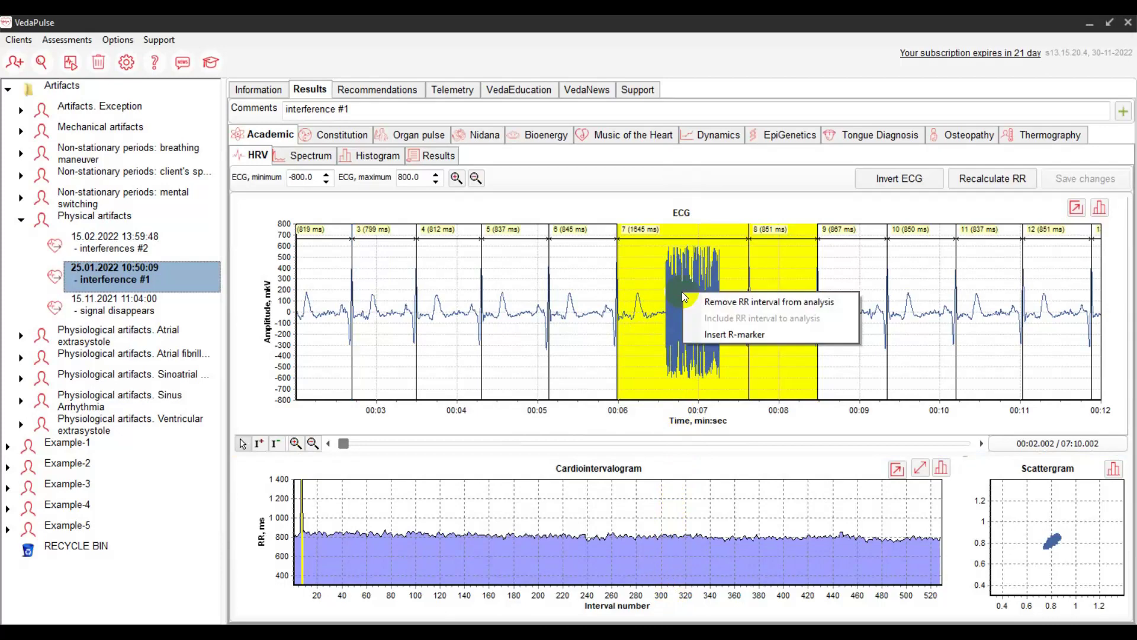
left_click(715, 304)
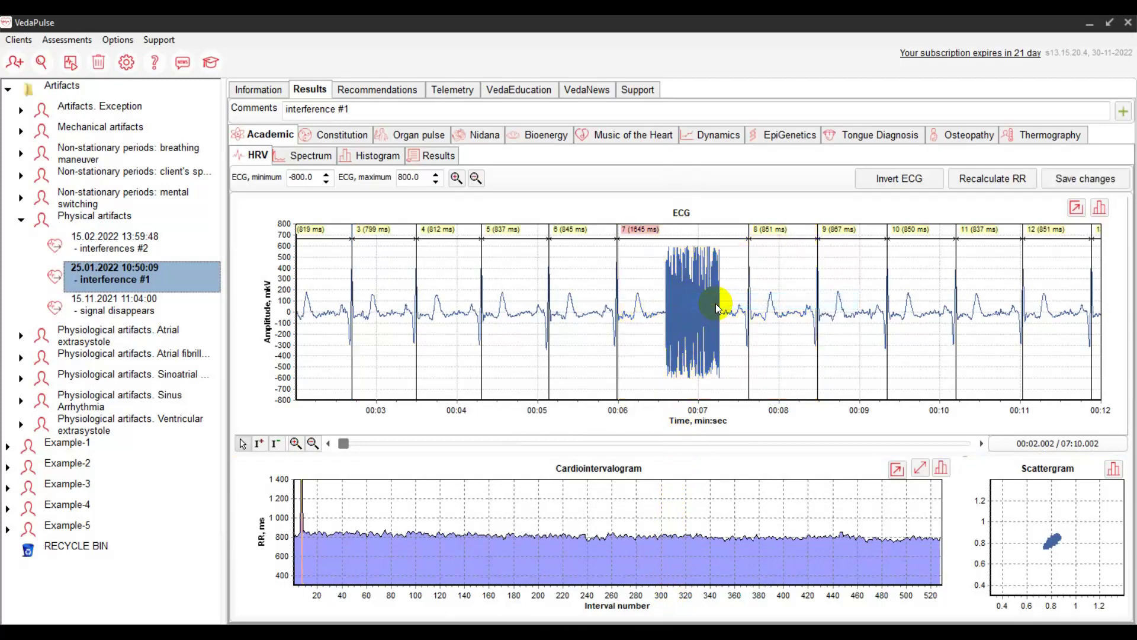
left_click(114, 242)
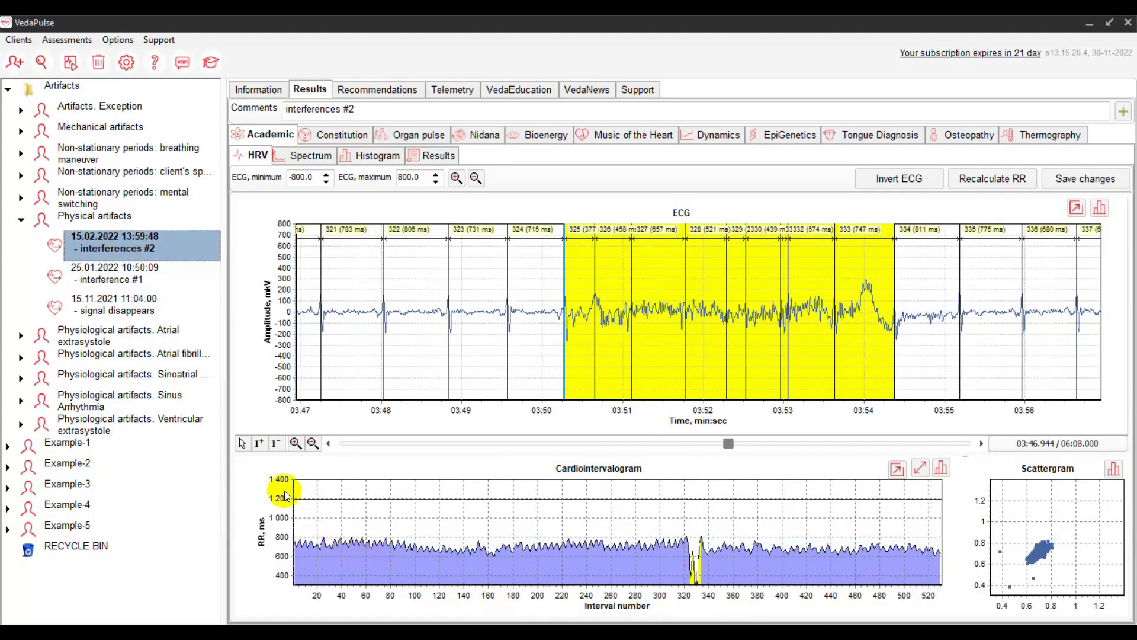
left_click(260, 445)
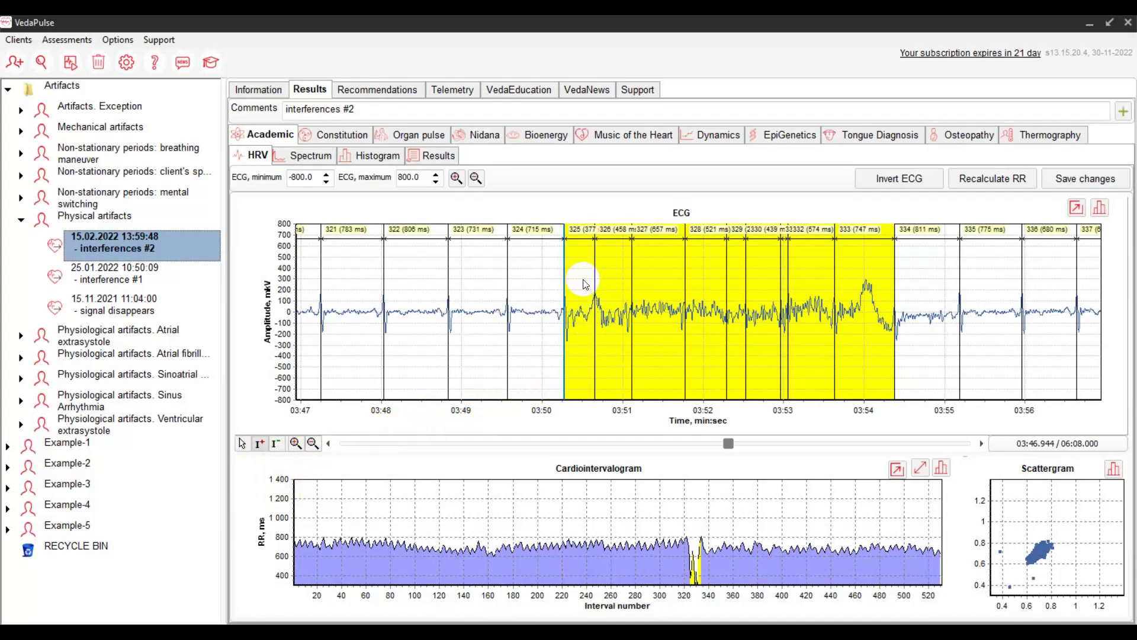
left_click_drag(583, 293, 872, 348)
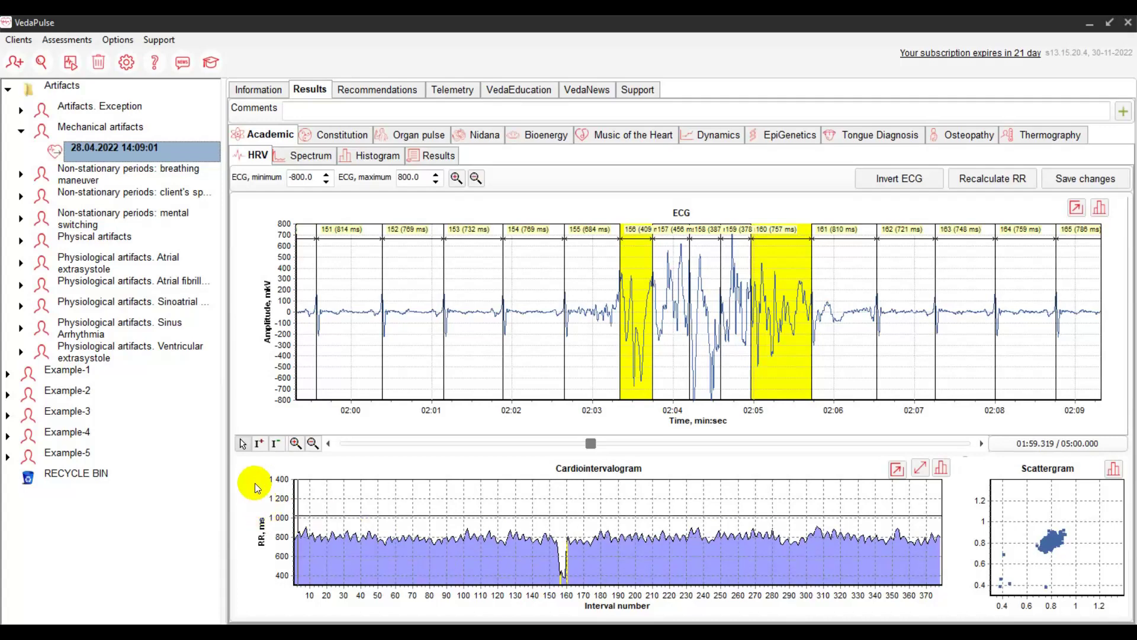
- Exclude the distorted RR intervals 156 to 160 of the Mechanical artifacts recording from analysis using multiple RR-marker editing
left_click(259, 443)
left_click(792, 360)
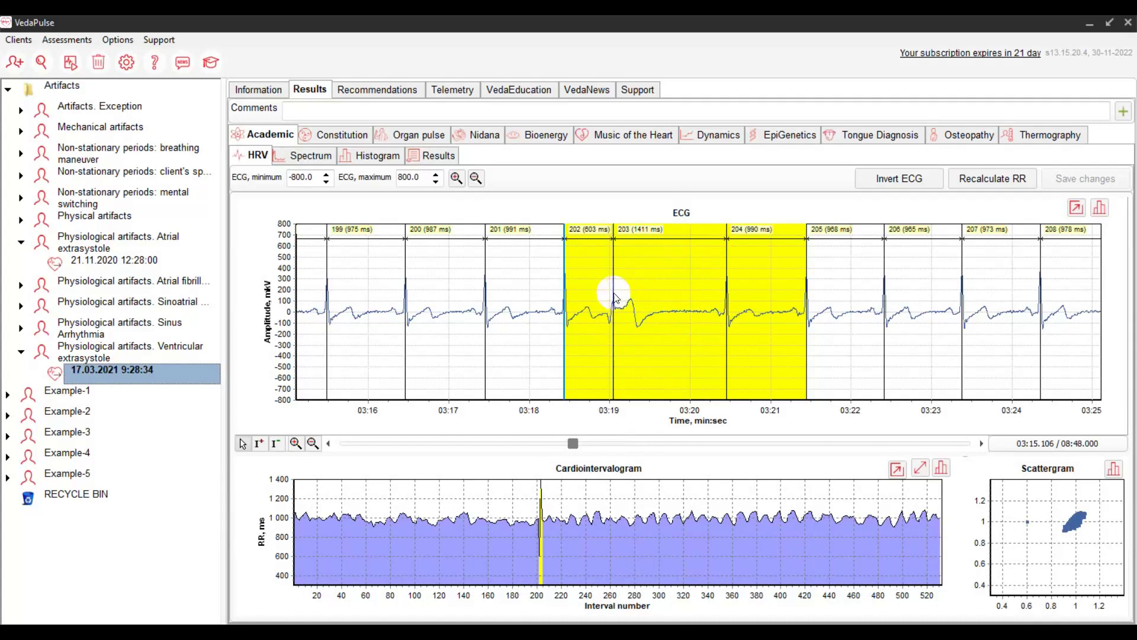
- Exclude RR intervals 201, 202 and 203 around the ventricular extrasystole from analysis
right_click(591, 286)
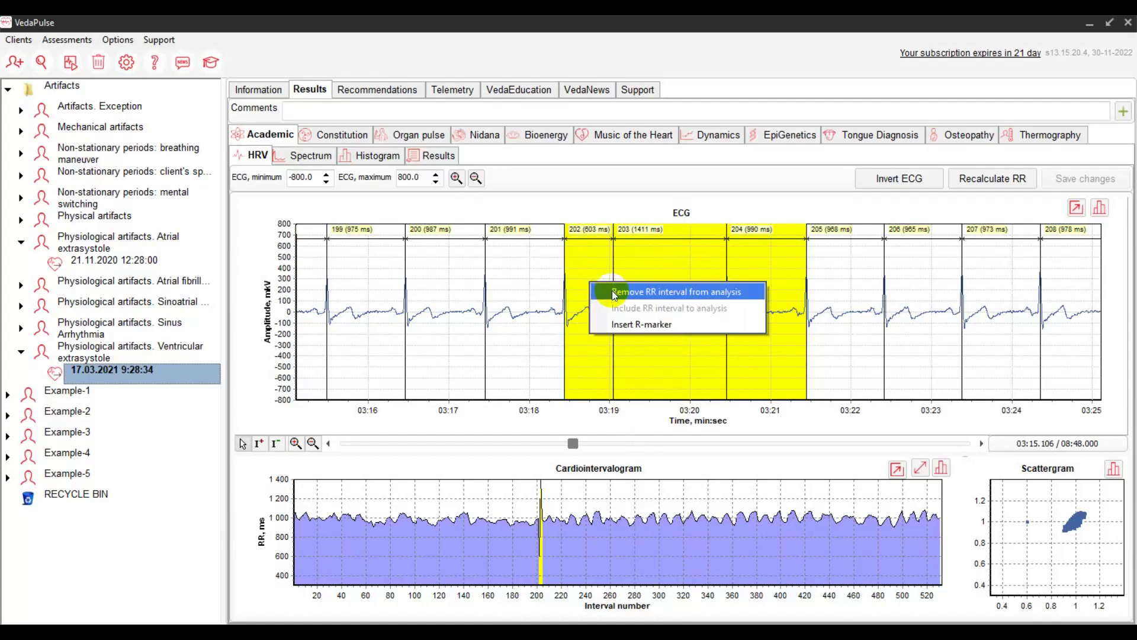
left_click(595, 290)
right_click(511, 287)
left_click(552, 296)
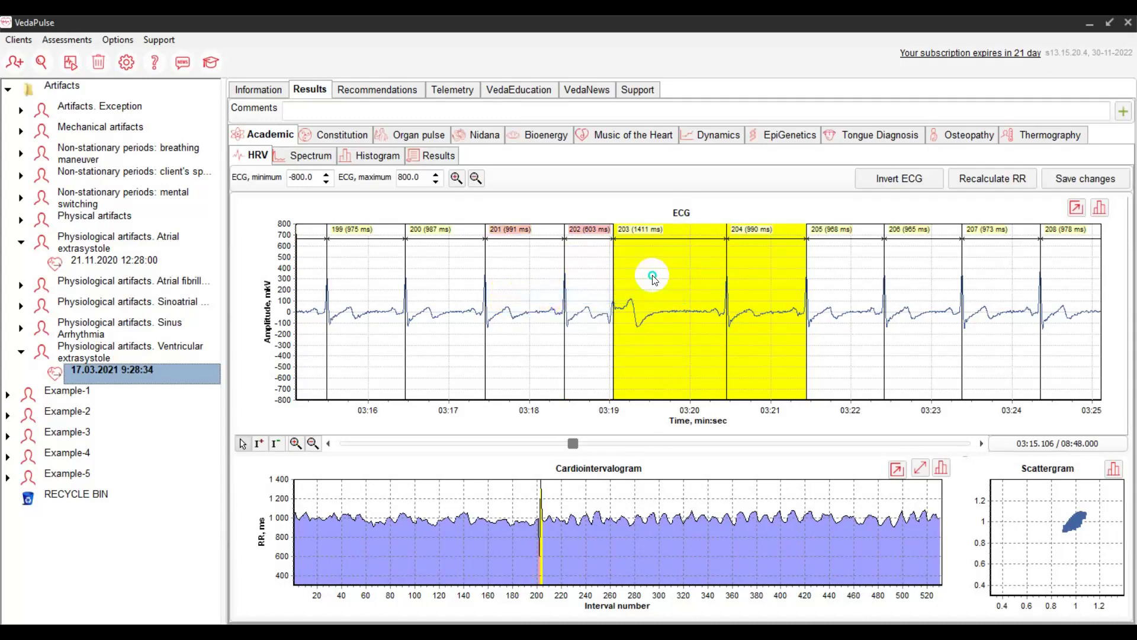
right_click(648, 278)
left_click(674, 285)
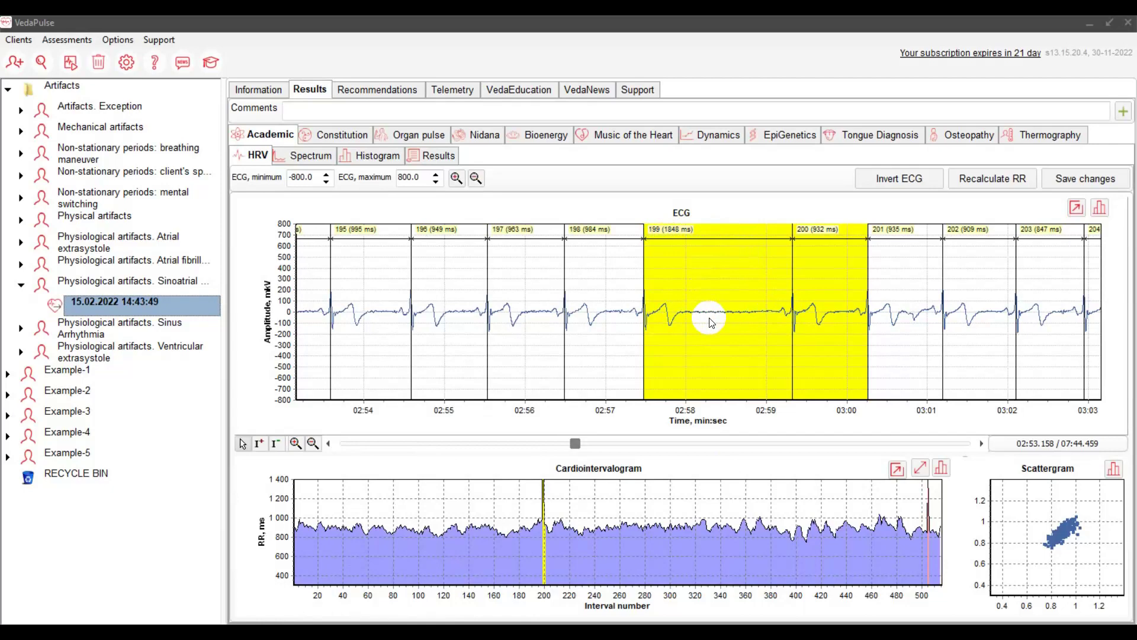
- Exclude the prolonged RR interval 199 of the Sinoatrial recording from analysis, and select the Sinus Arrhythmia client
right_click(719, 296)
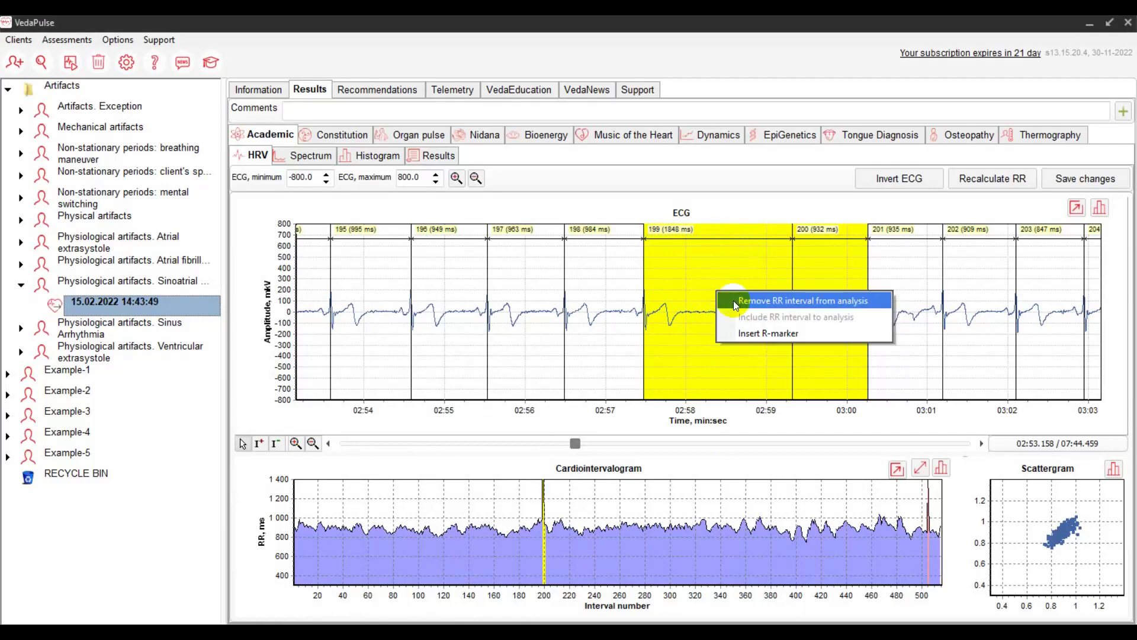
left_click(734, 300)
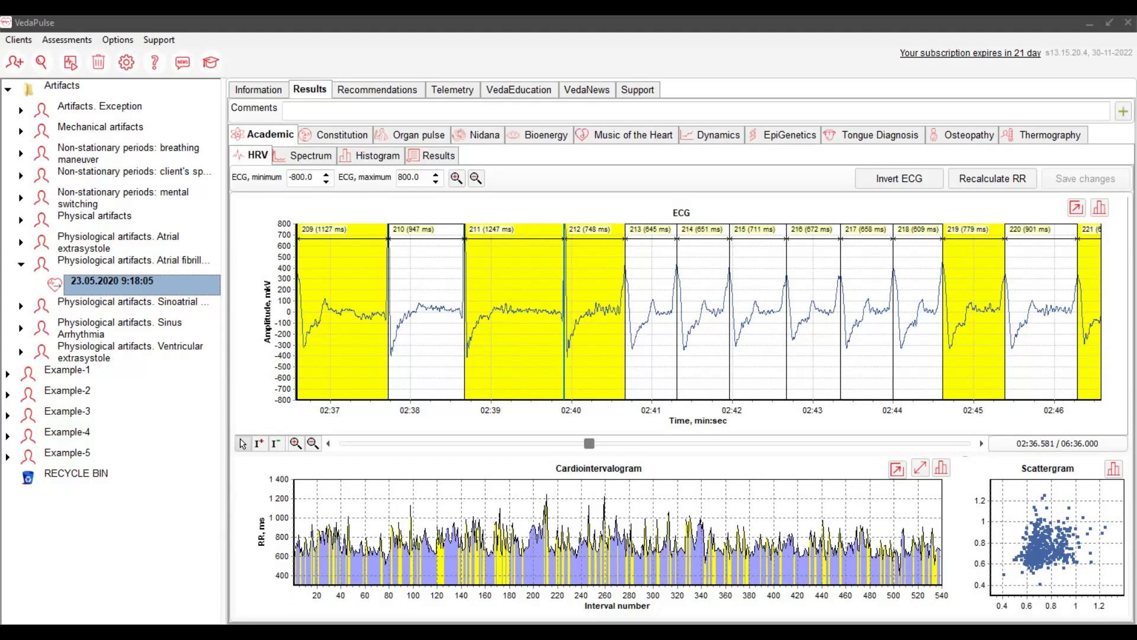
left_click(118, 322)
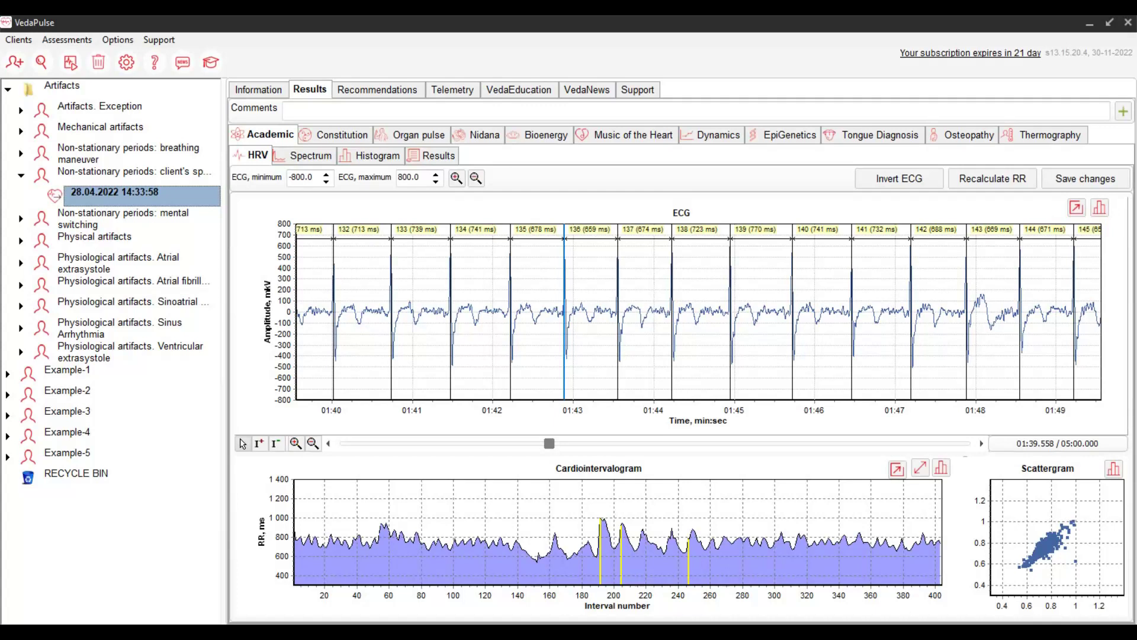
- Exclude the non-stationary speech period, about intervals 140 to 255 on the cardiointervalogram, from analysis using multiple RR-marker editing
mouse_move(538, 563)
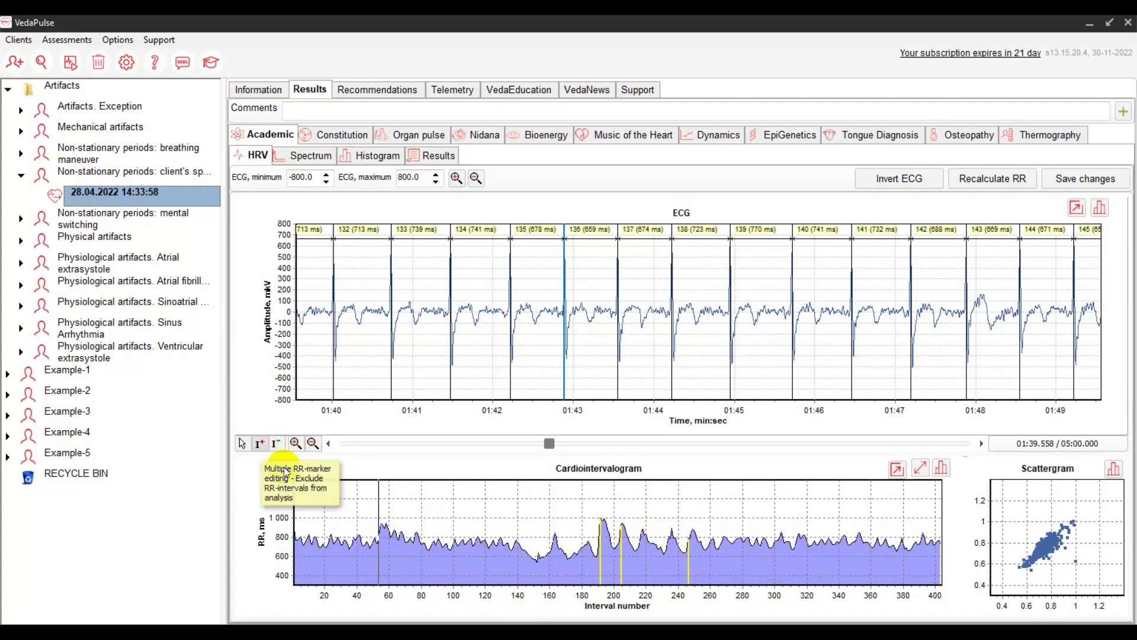
left_click_drag(515, 539, 702, 559)
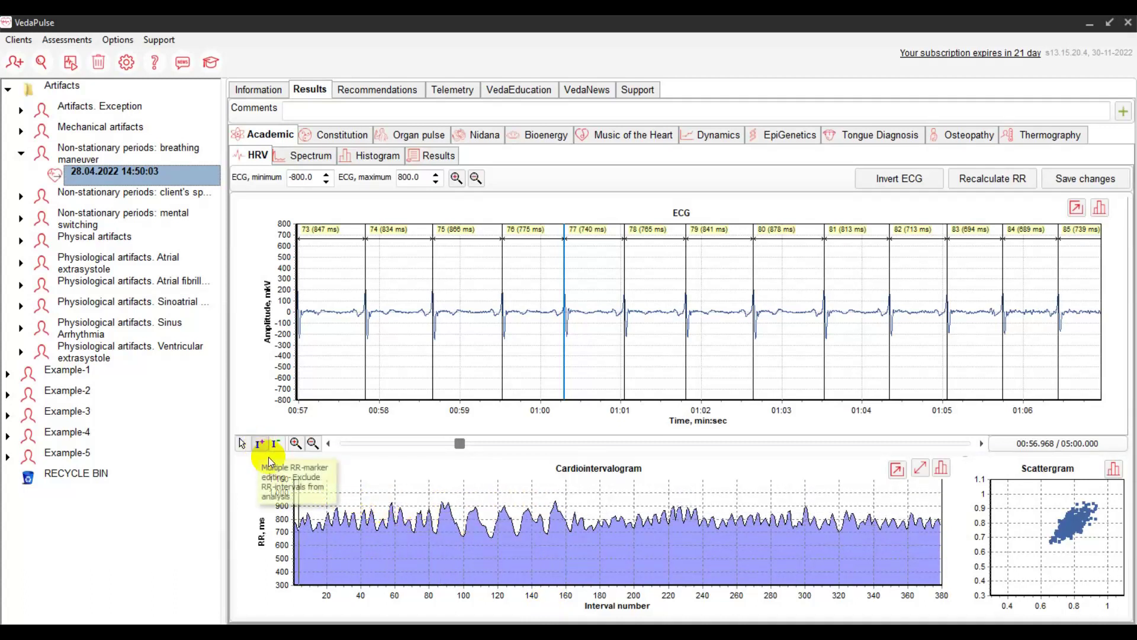
- Exclude the breathing maneuver period, about intervals 80 to 160 on the cardiointervalogram, from analysis
left_click(431, 519)
left_click(567, 540)
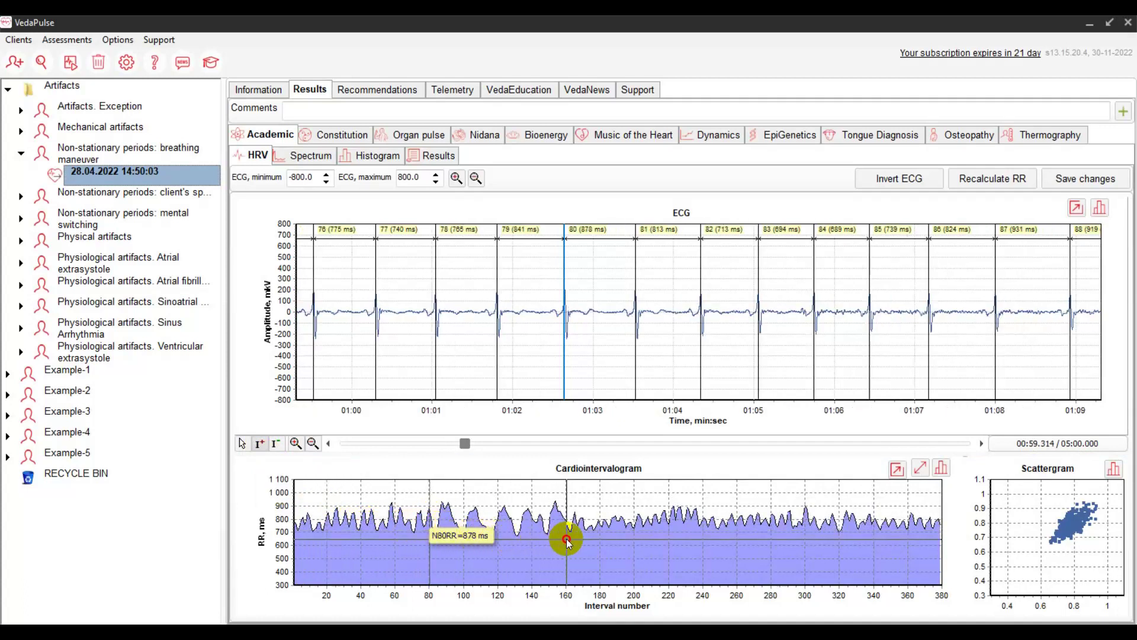
left_click(574, 538)
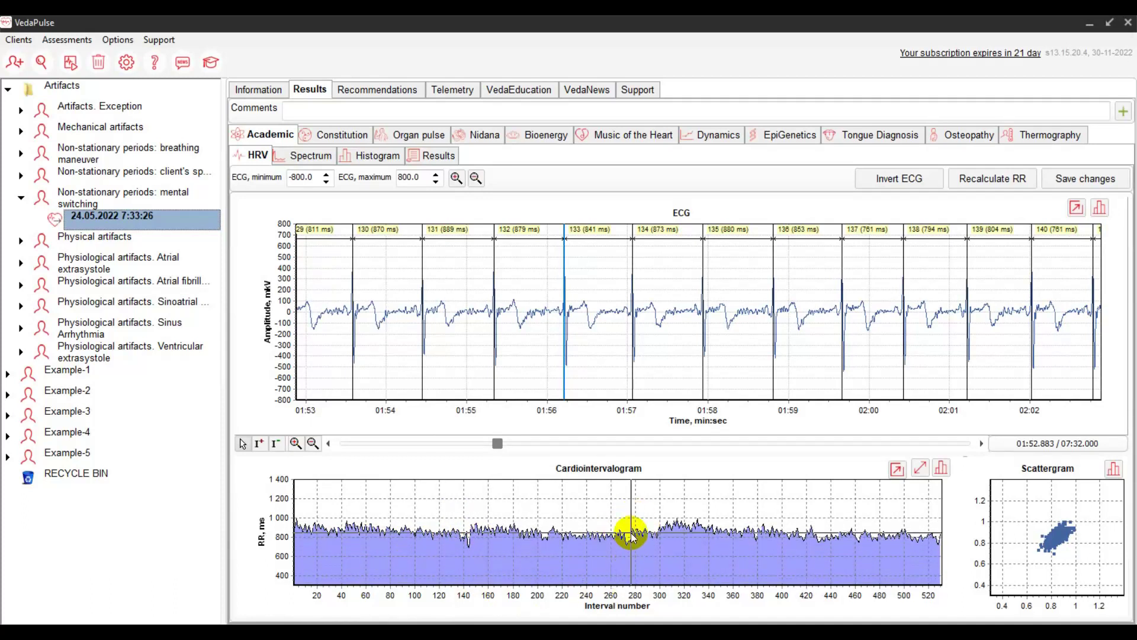
- Exclude both mental switching periods, about intervals 134 to 146 and 267 to 279 on the cardiointervalogram, from analysis
mouse_move(546, 564)
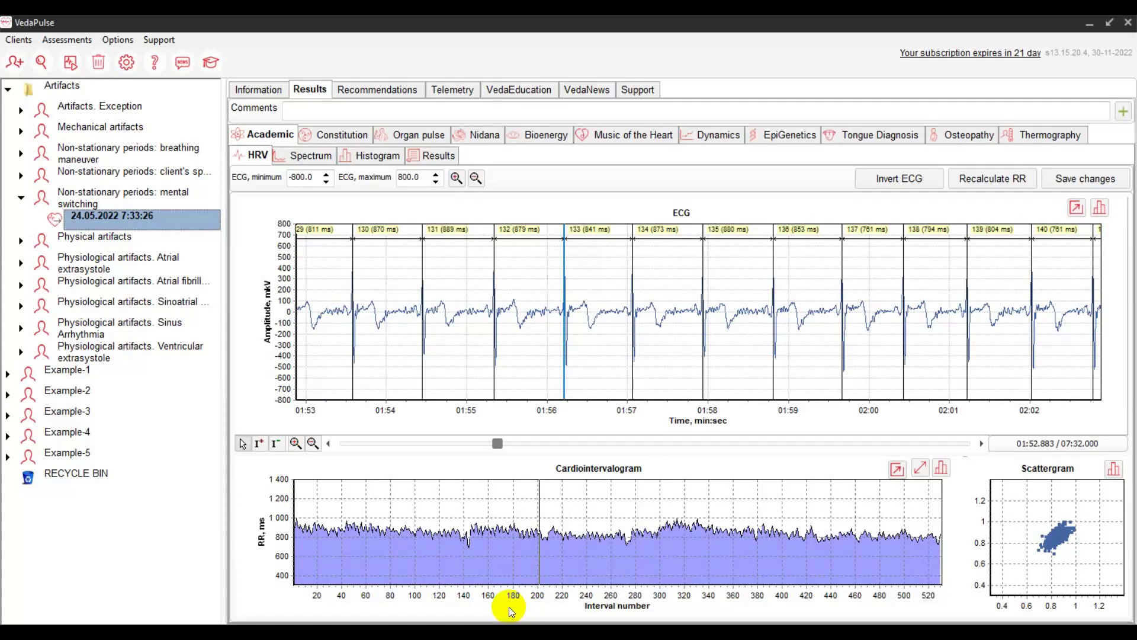
left_click(259, 443)
left_click_drag(458, 533, 472, 538)
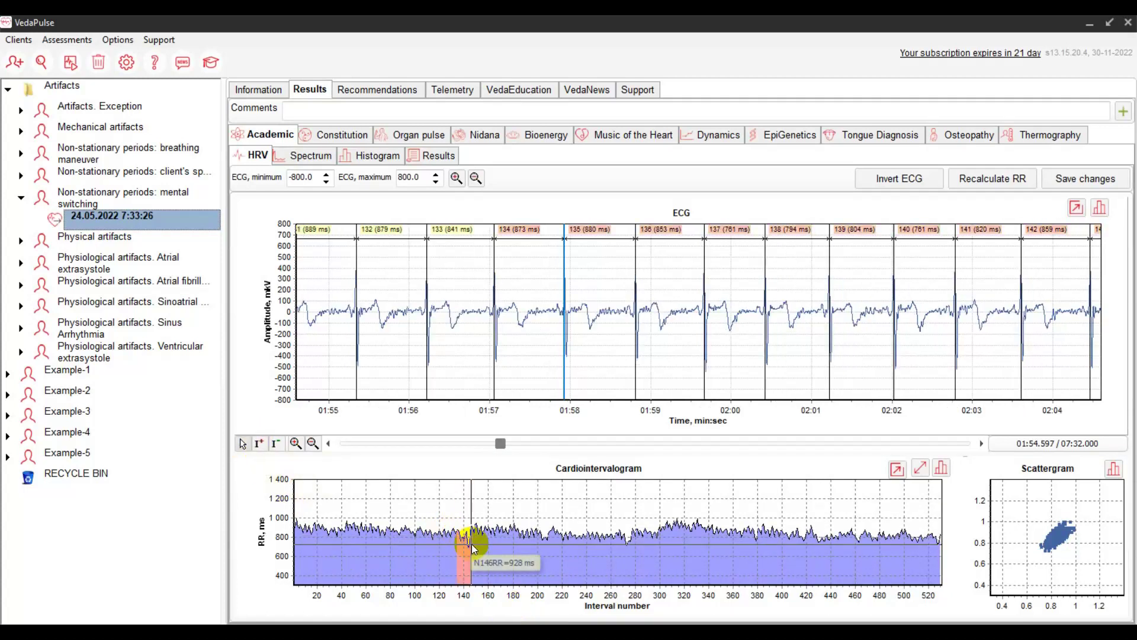
left_click(634, 538)
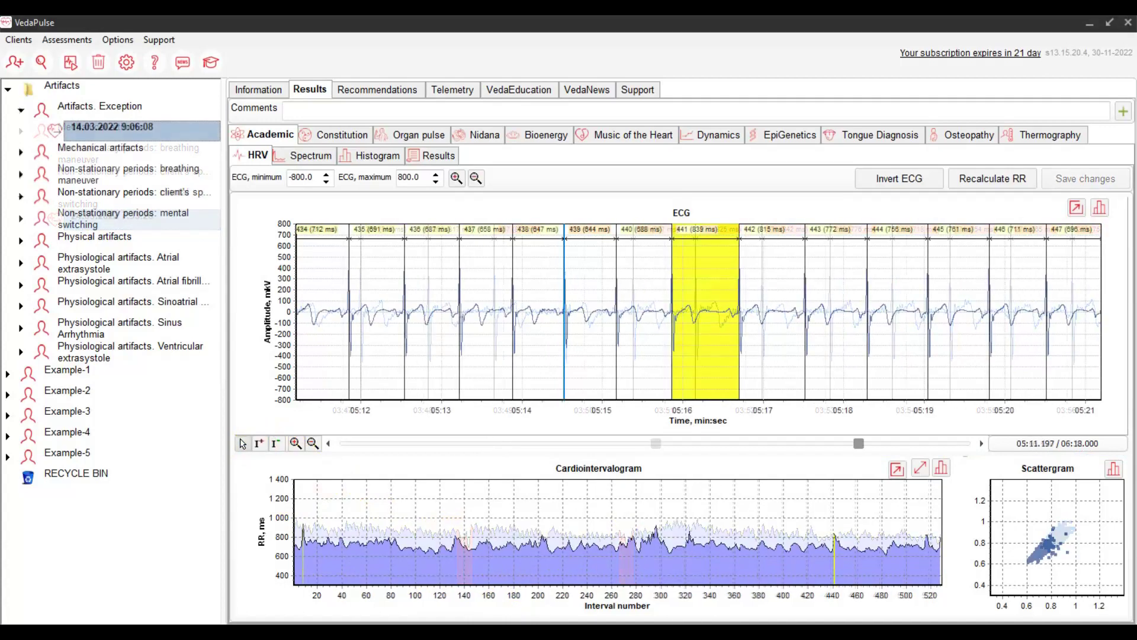